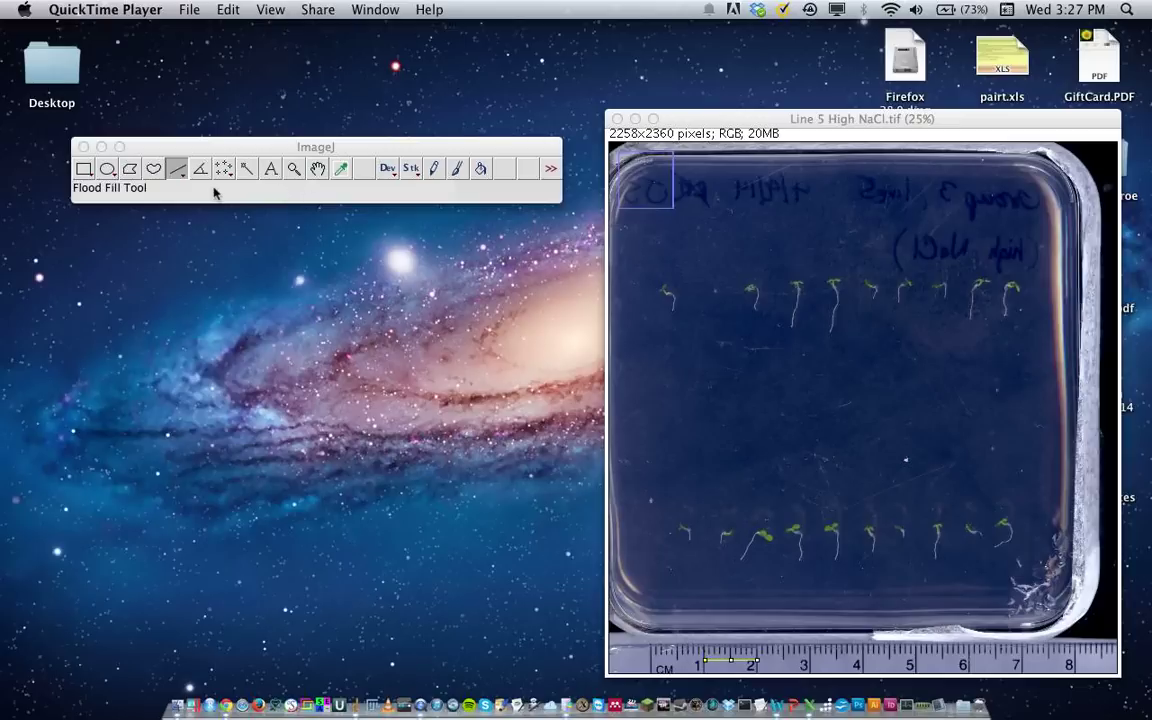
Step: Close the current plate image and reopen Line 5 High NaCl.tif by dragging it onto ImageJ
{"action": "left_click", "coordinate": [221, 153]}
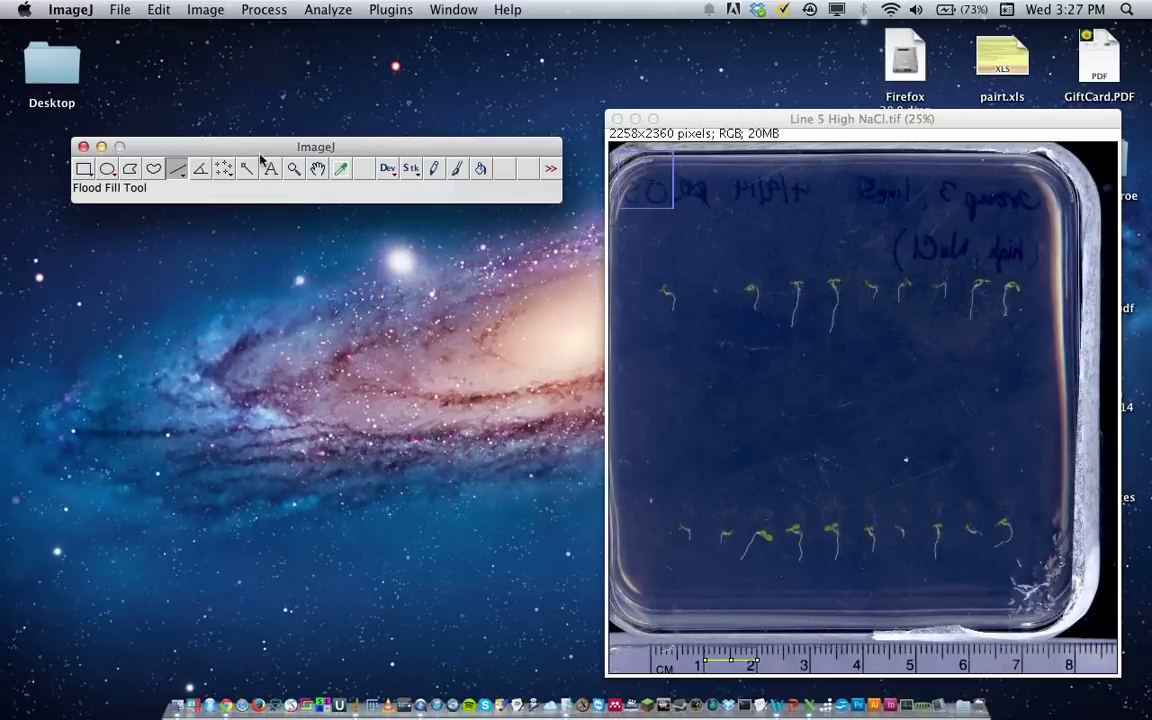
{"action": "left_click", "coordinate": [616, 118]}
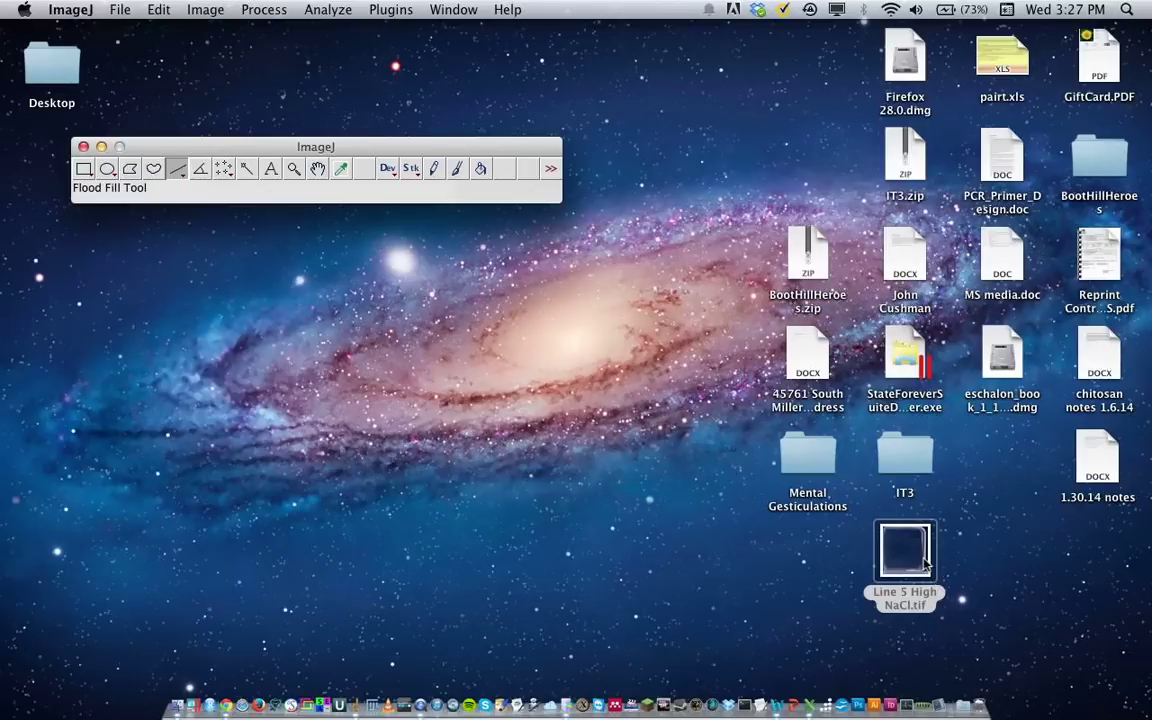
{"action": "left_click_drag", "start_coordinate": [924, 565], "coordinate": [560, 432]}
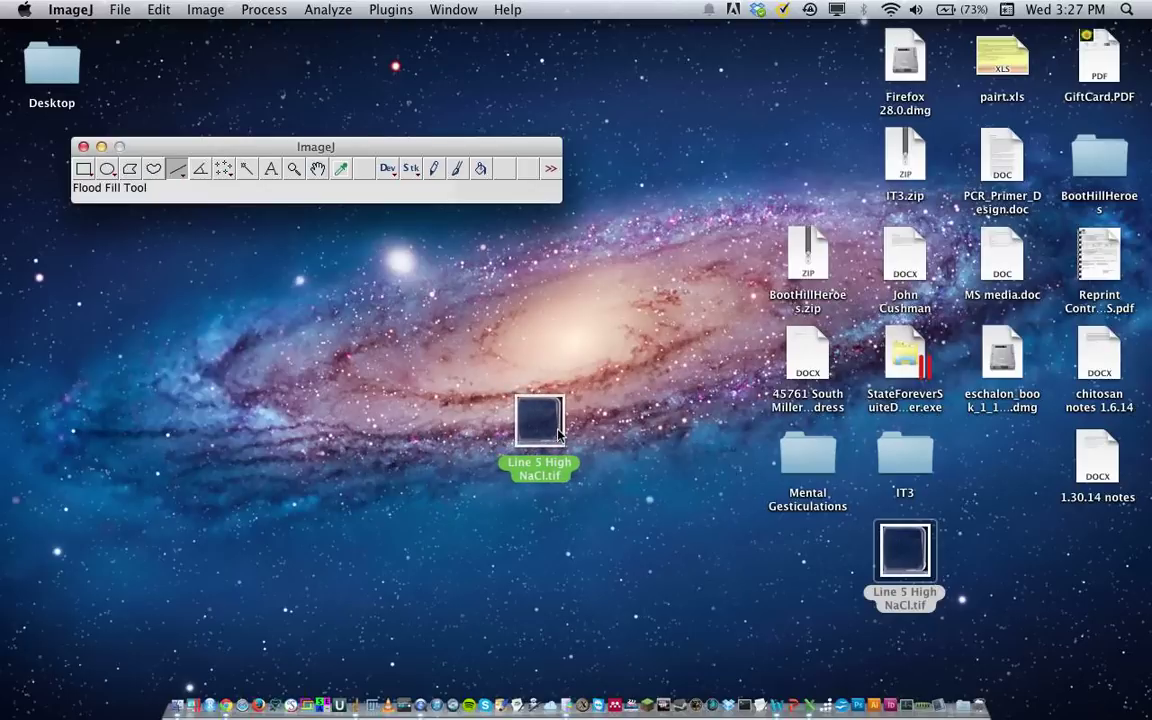
{"action": "left_click_drag", "start_coordinate": [560, 432], "coordinate": [405, 203]}
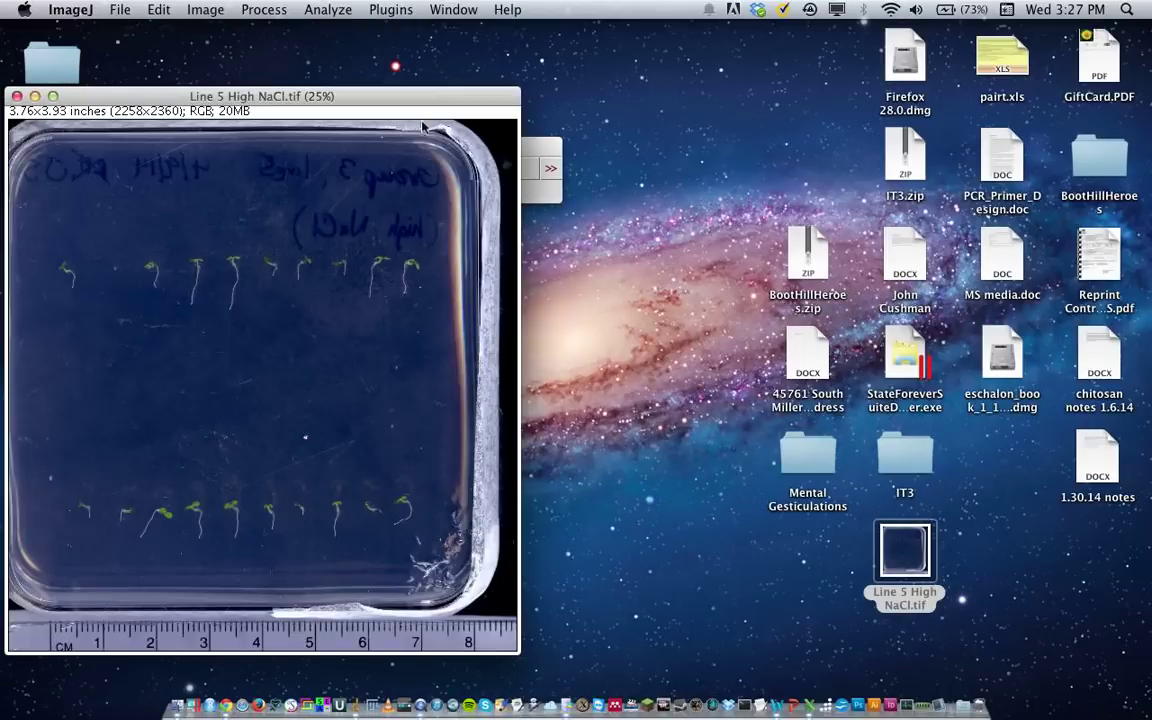
Step: Draw a line over 1 cm of the ruler and measure it, giving length 0.393
{"action": "left_click_drag", "start_coordinate": [428, 99], "coordinate": [995, 78]}
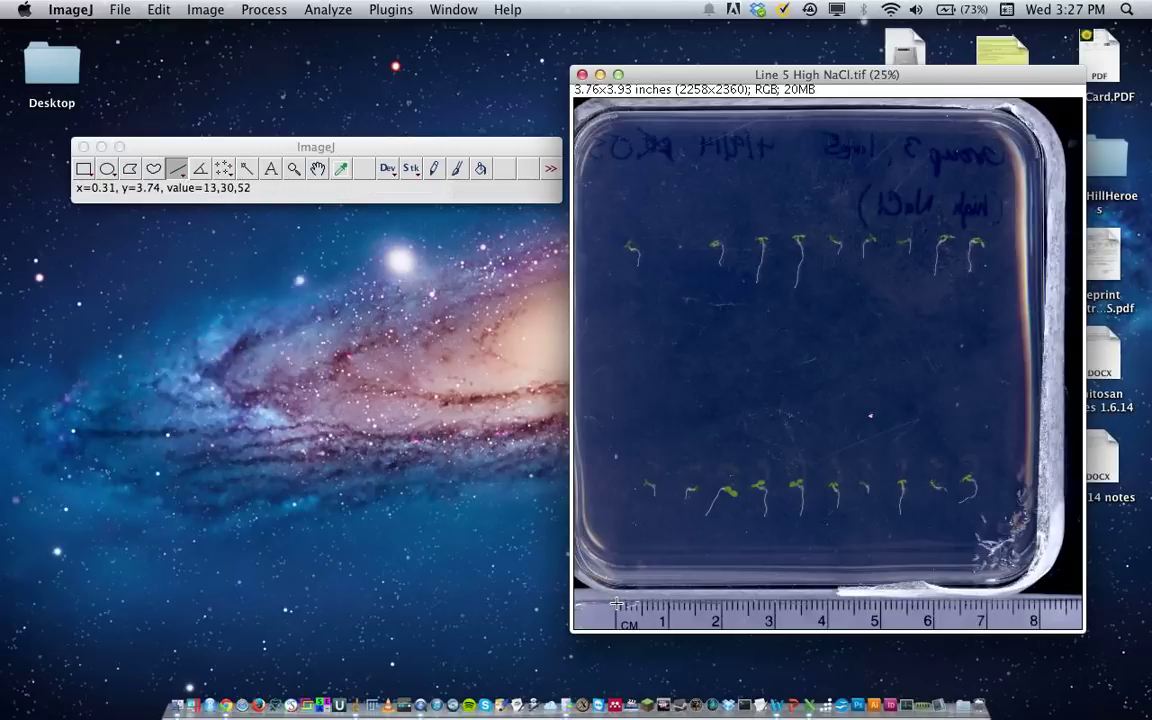
{"action": "left_click_drag", "start_coordinate": [617, 604], "coordinate": [670, 604]}
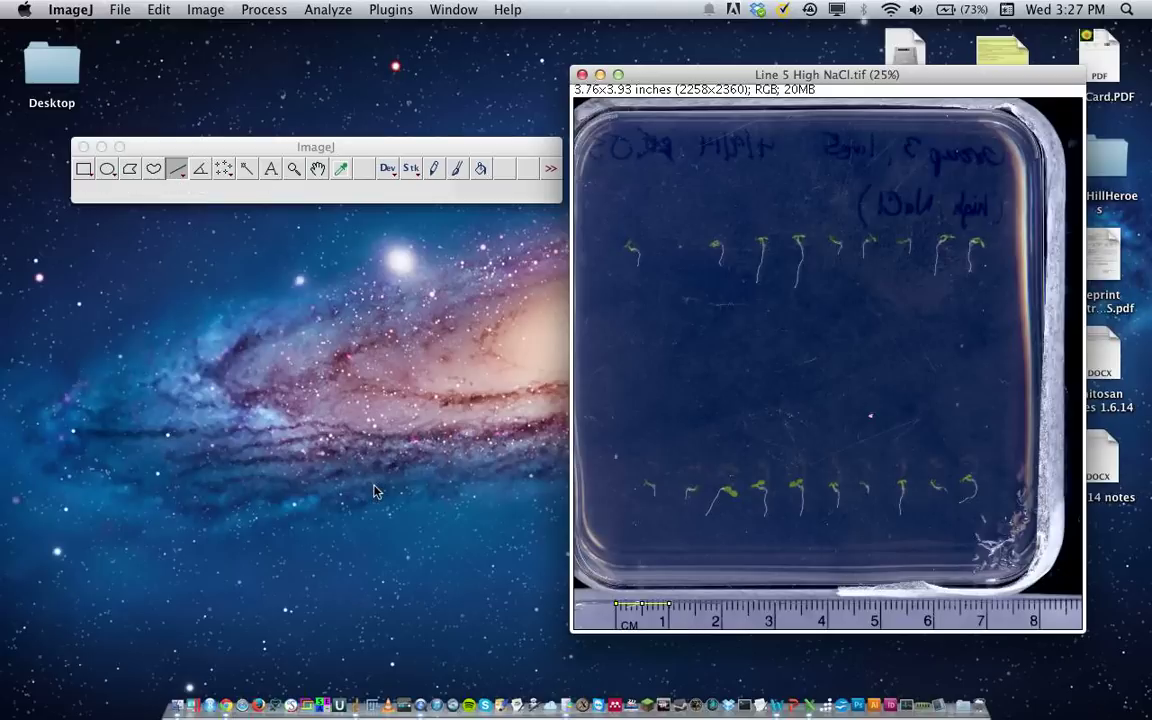
{"action": "key", "text": "m"}
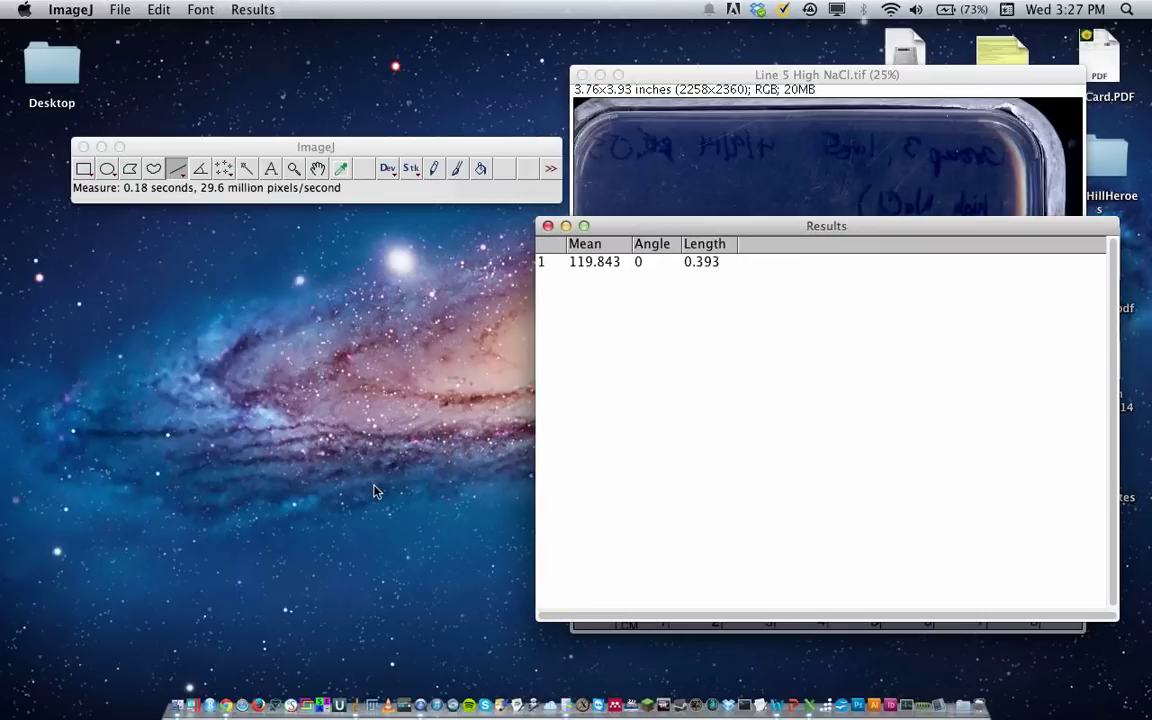
Step: Arrange the Results table and plate image window side by side
{"action": "left_click_drag", "start_coordinate": [820, 227], "coordinate": [275, 234]}
{"action": "left_click_drag", "start_coordinate": [681, 72], "coordinate": [740, 73]}
{"action": "left_click_drag", "start_coordinate": [455, 238], "coordinate": [487, 240]}
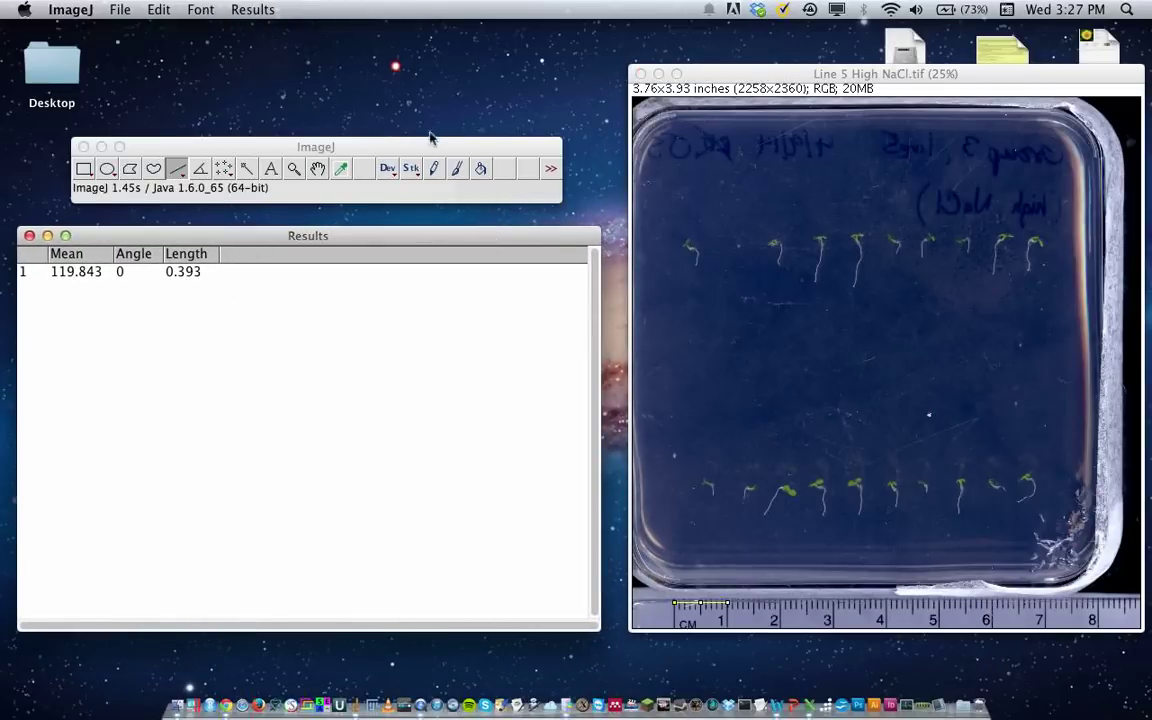
{"action": "left_click", "coordinate": [400, 149]}
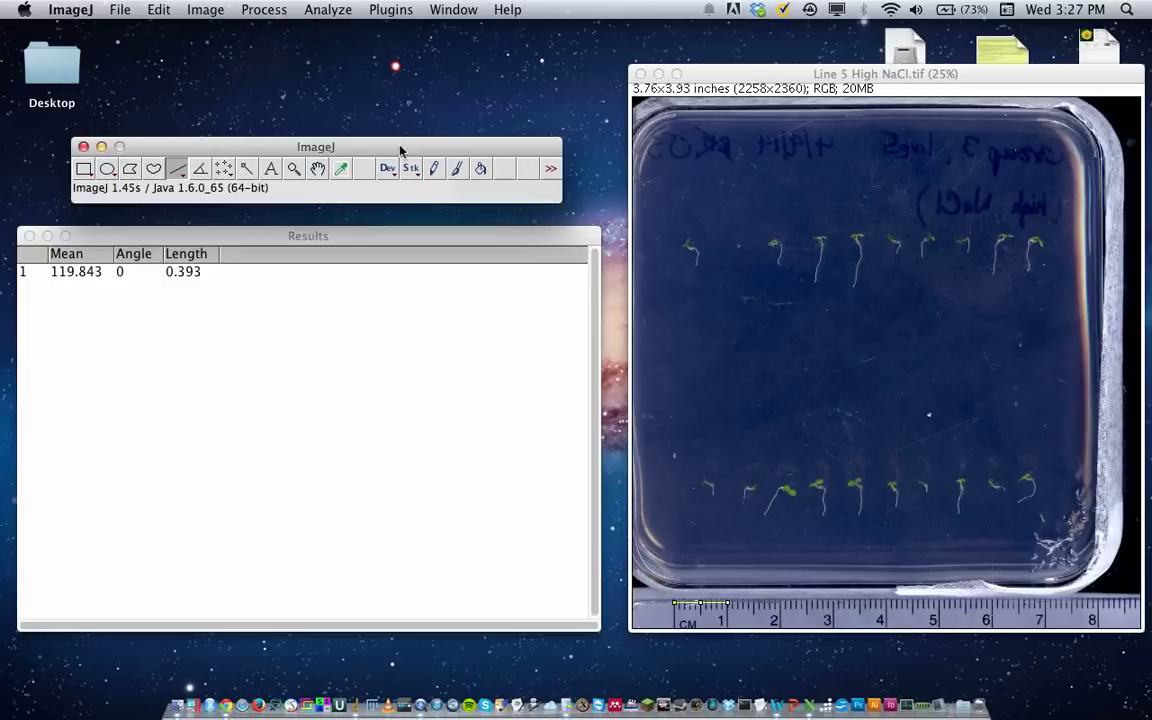
Step: In Set Scale, enter known distance 1 with unit cm, calibrating 236 pixels per cm
{"action": "left_click", "coordinate": [331, 9]}
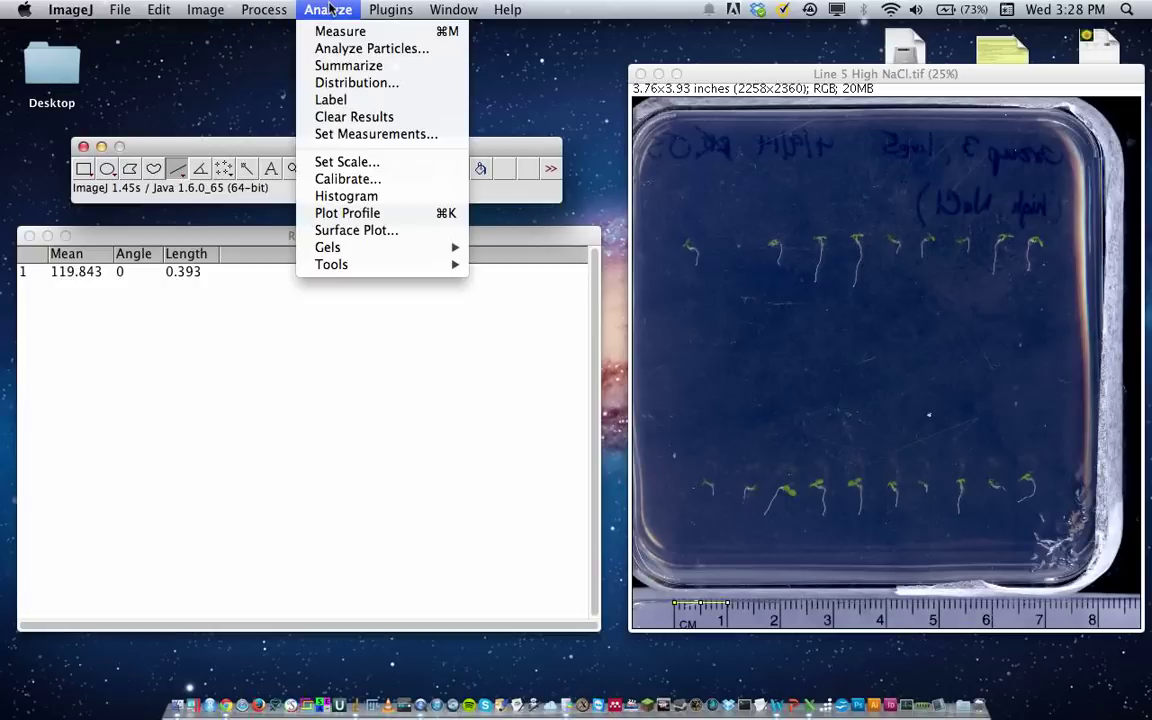
{"action": "left_click", "coordinate": [346, 163]}
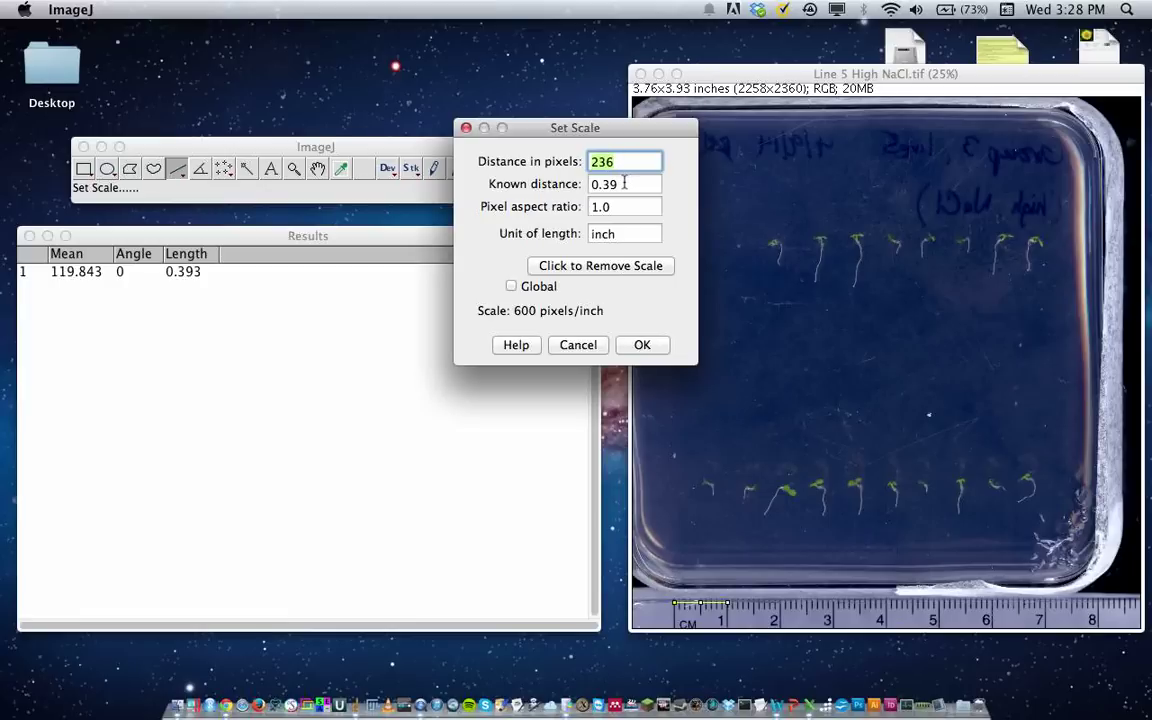
{"action": "left_click", "coordinate": [624, 183]}
{"action": "type", "text": "1"}
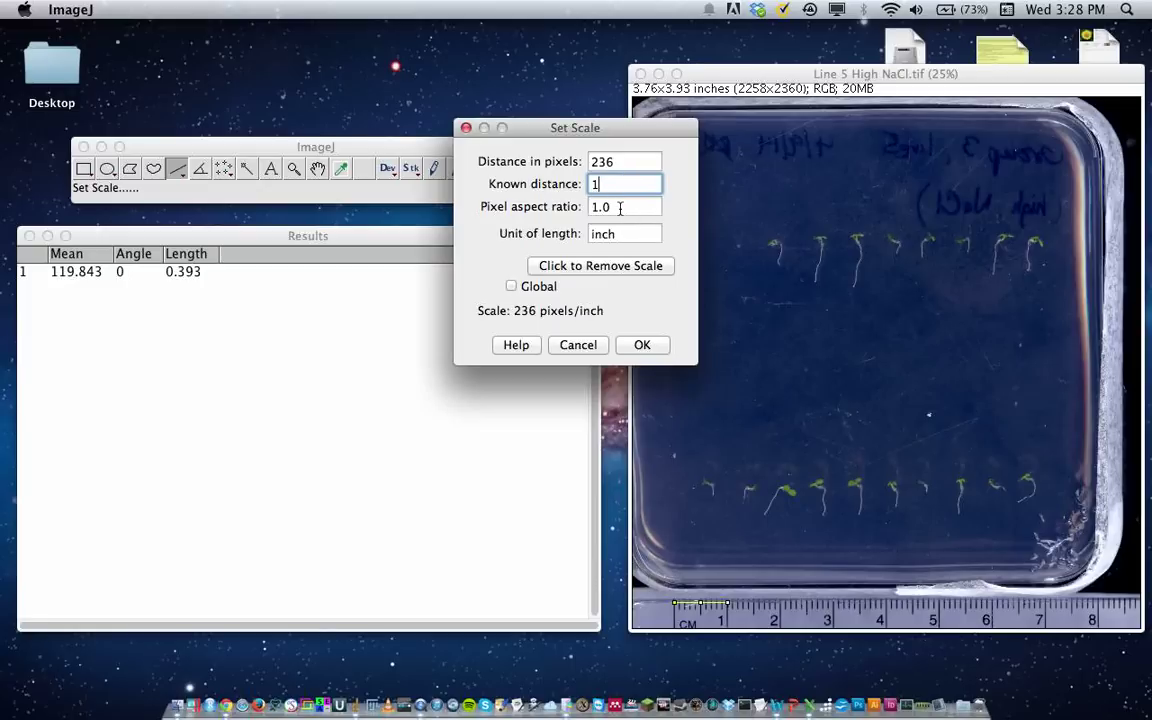
{"action": "left_click", "coordinate": [611, 235]}
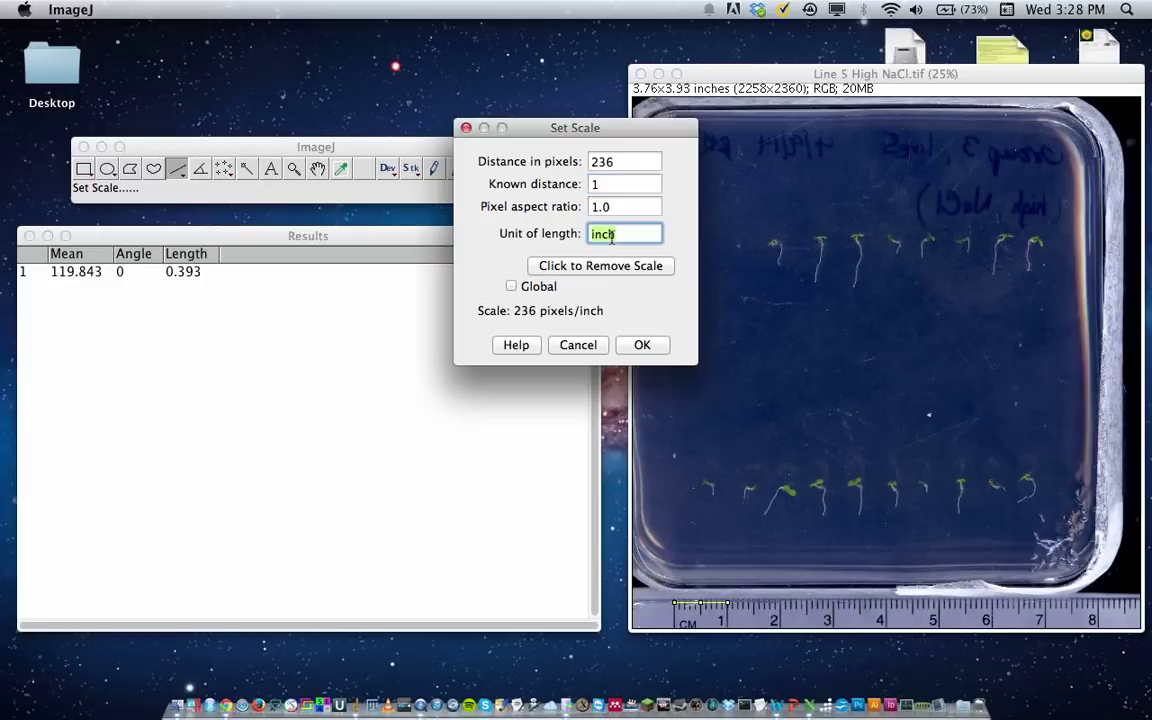
{"action": "type", "text": "cm"}
{"action": "left_click", "coordinate": [636, 345]}
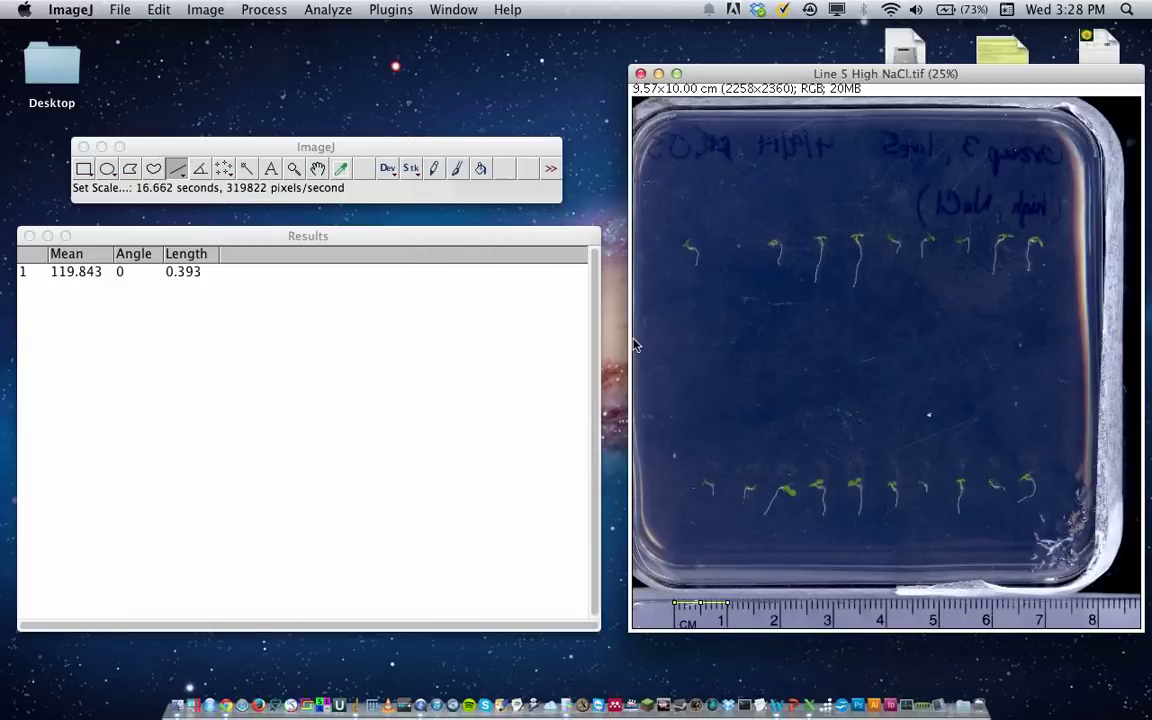
Step: Re-measure the ruler line to confirm it reads 1 cm, then select the Freehand Line tool
{"action": "key", "text": "super+m"}
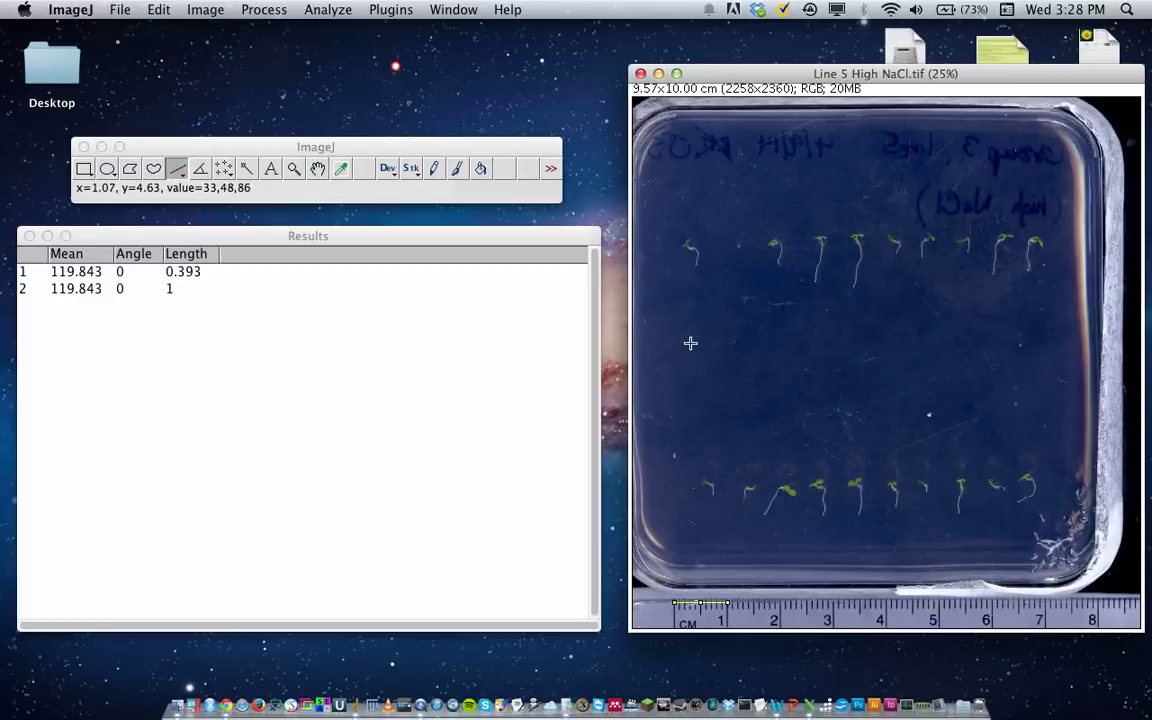
{"action": "right_click", "coordinate": [178, 174]}
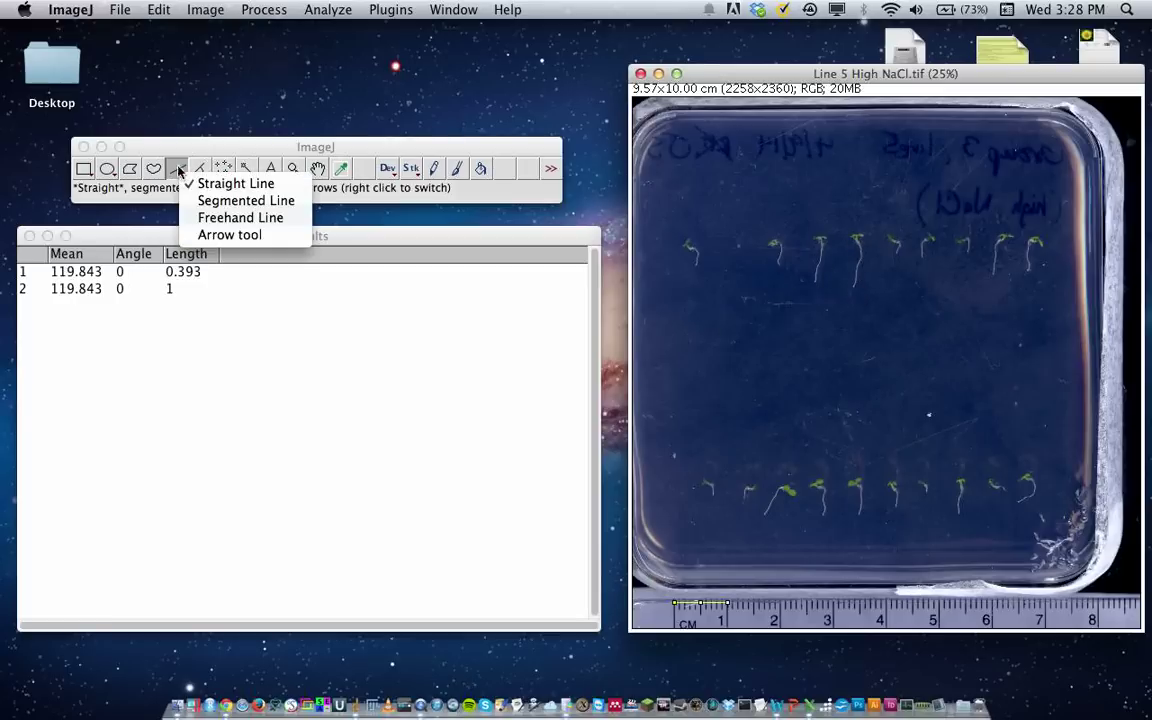
{"action": "left_click", "coordinate": [178, 174]}
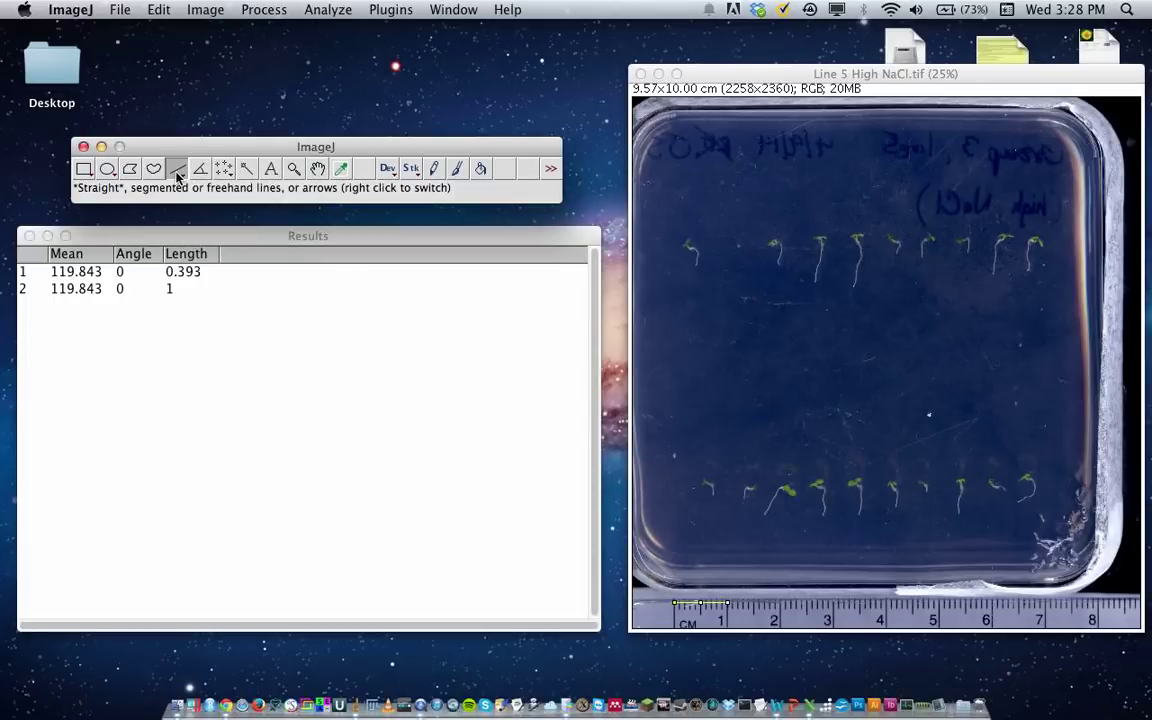
{"action": "right_click", "coordinate": [178, 174]}
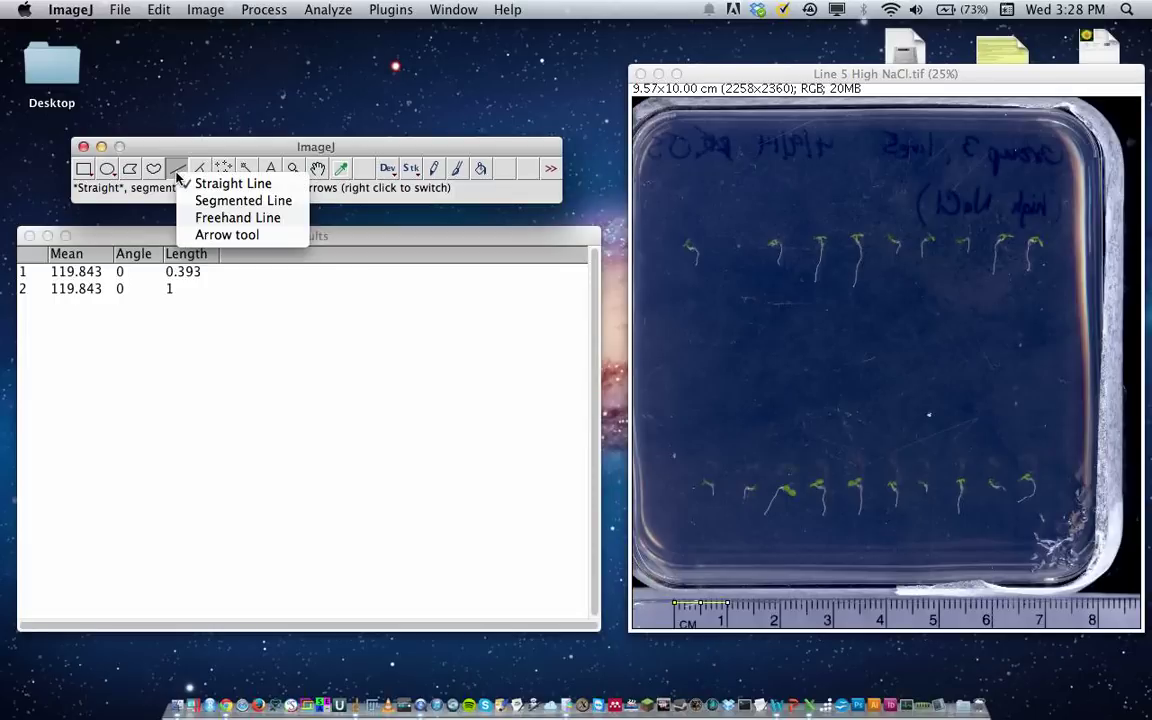
{"action": "left_click", "coordinate": [212, 219]}
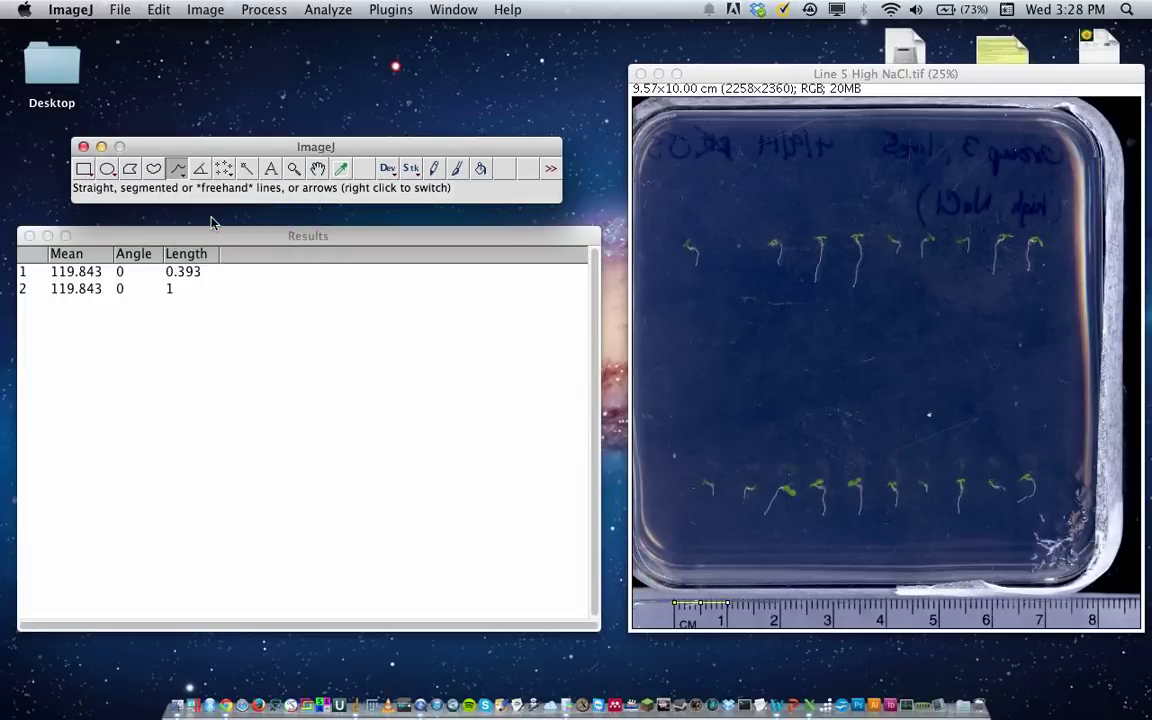
Step: Zoom the plate image in to 50%
{"action": "left_click", "coordinate": [693, 69]}
{"action": "left_click", "coordinate": [218, 10]}
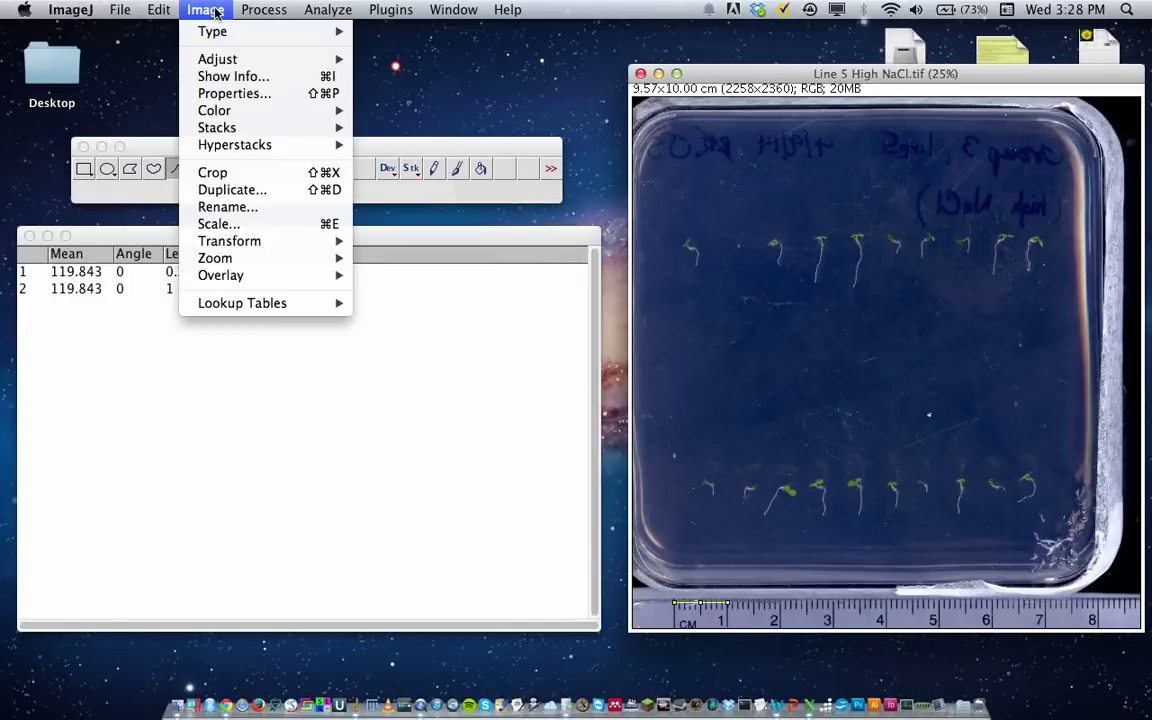
{"action": "mouse_move", "coordinate": [320, 258]}
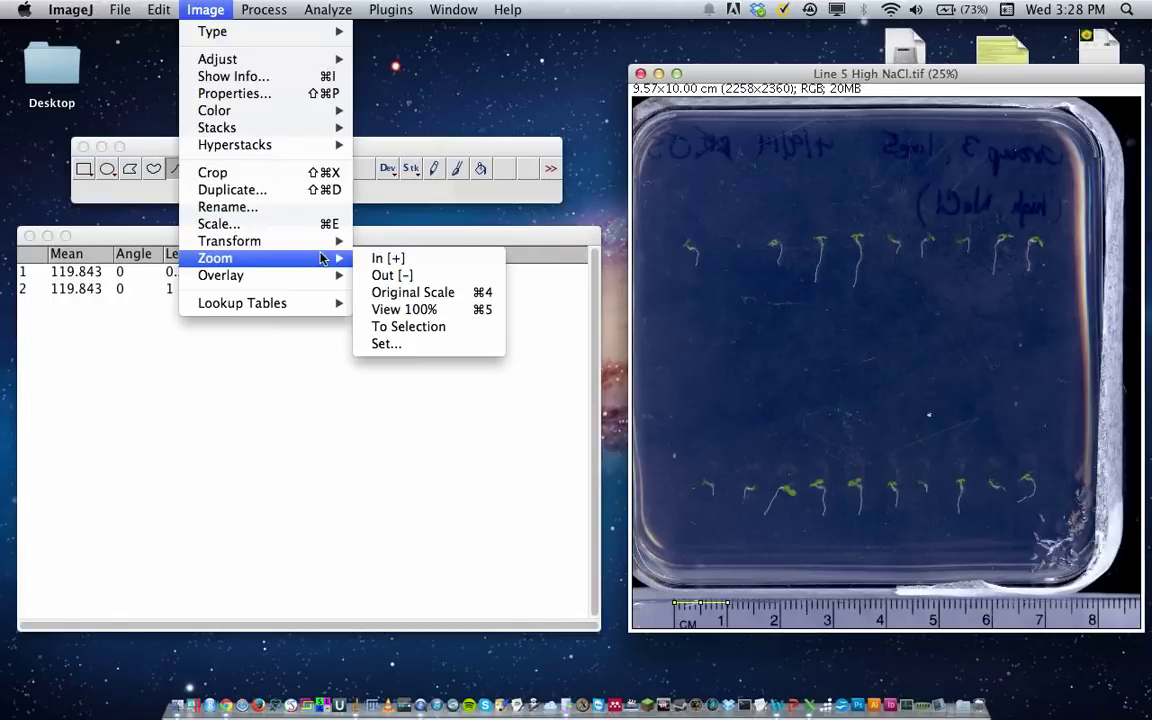
{"action": "left_click", "coordinate": [385, 257]}
{"action": "key", "text": "plus"}
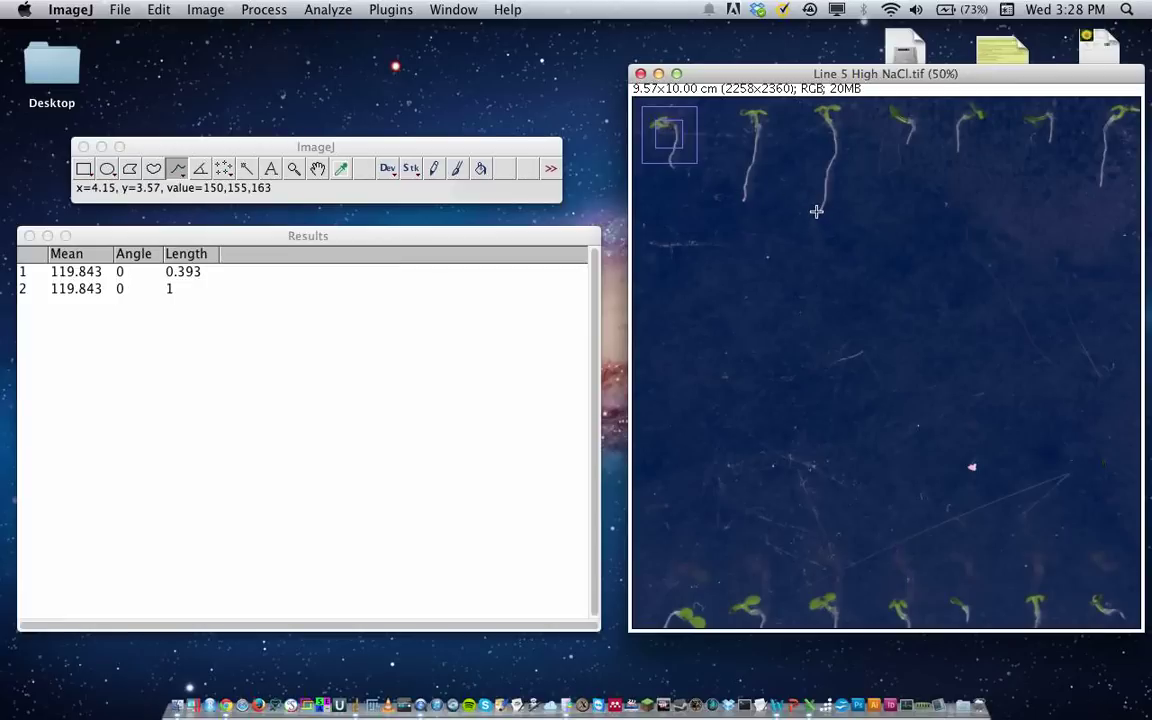
Step: Trace and measure three upper-row seedling roots: 1.002, 0.720 and 0.326 cm
{"action": "mouse_move", "coordinate": [816, 211]}
{"action": "left_mouse_down"}
{"action": "mouse_move", "coordinate": [838, 132]}
{"action": "mouse_move", "coordinate": [830, 121]}
{"action": "left_mouse_up"}
{"action": "key", "text": "m"}
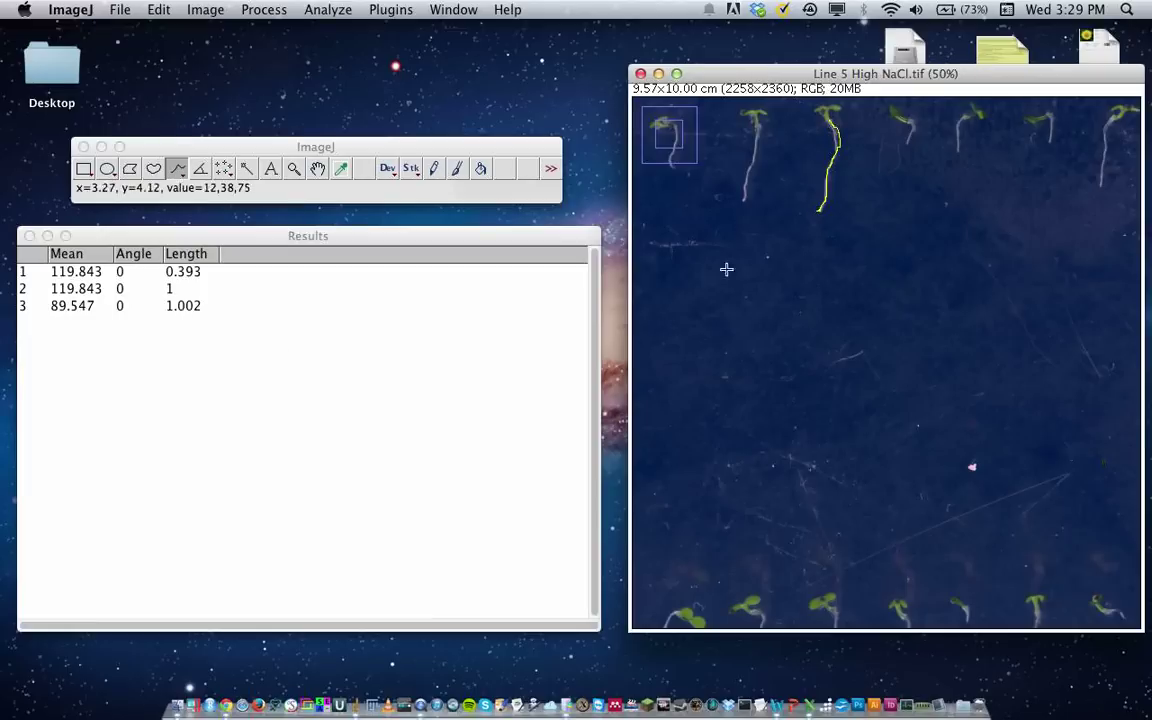
{"action": "left_click_drag", "start_coordinate": [745, 199], "coordinate": [758, 124]}
{"action": "key", "text": "ctrl+m"}
{"action": "left_click", "coordinate": [958, 150]}
{"action": "left_click_drag", "start_coordinate": [958, 150], "coordinate": [963, 120]}
{"action": "key", "text": "ctrl+m"}
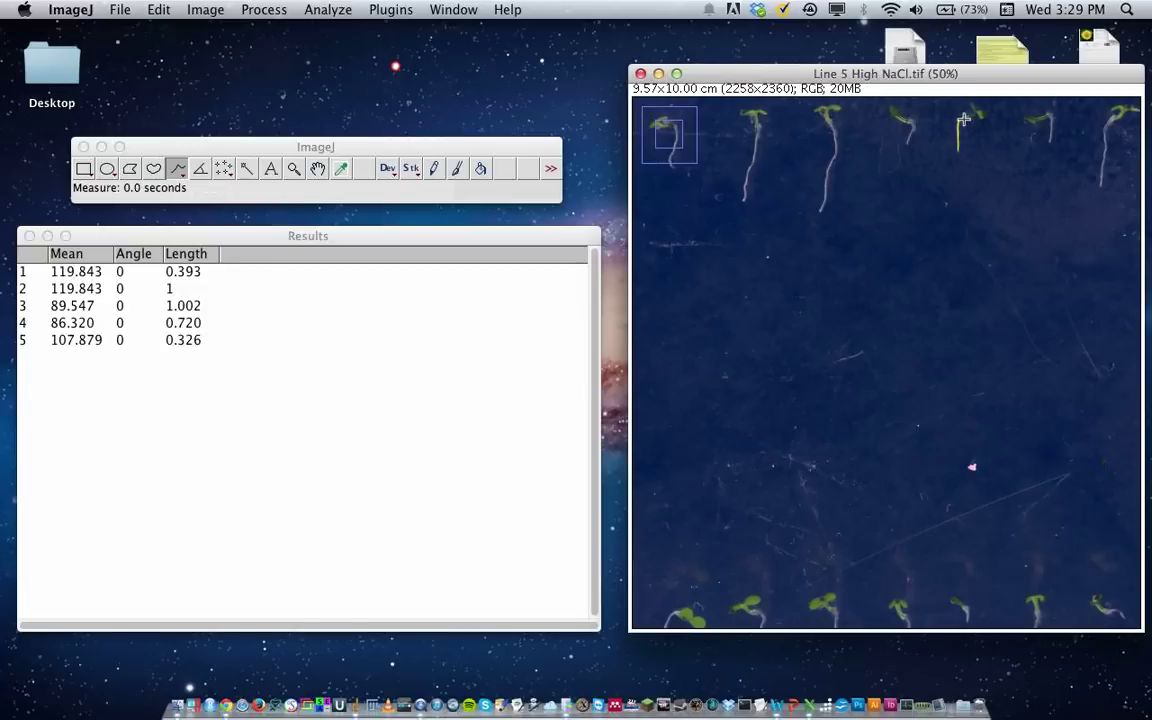
{"action": "left_click", "coordinate": [427, 151]}
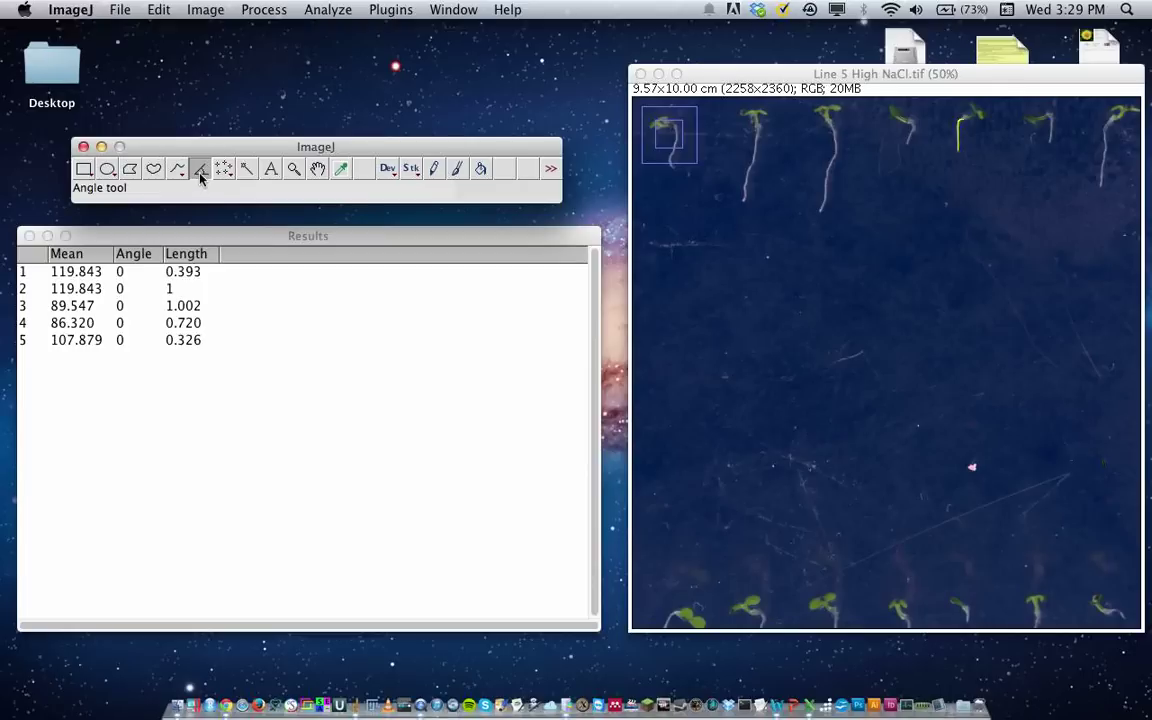
Step: Measure the first upper-row seedling's root/shoot angle with the Angle tool: 94.339°
{"action": "left_click", "coordinate": [200, 172]}
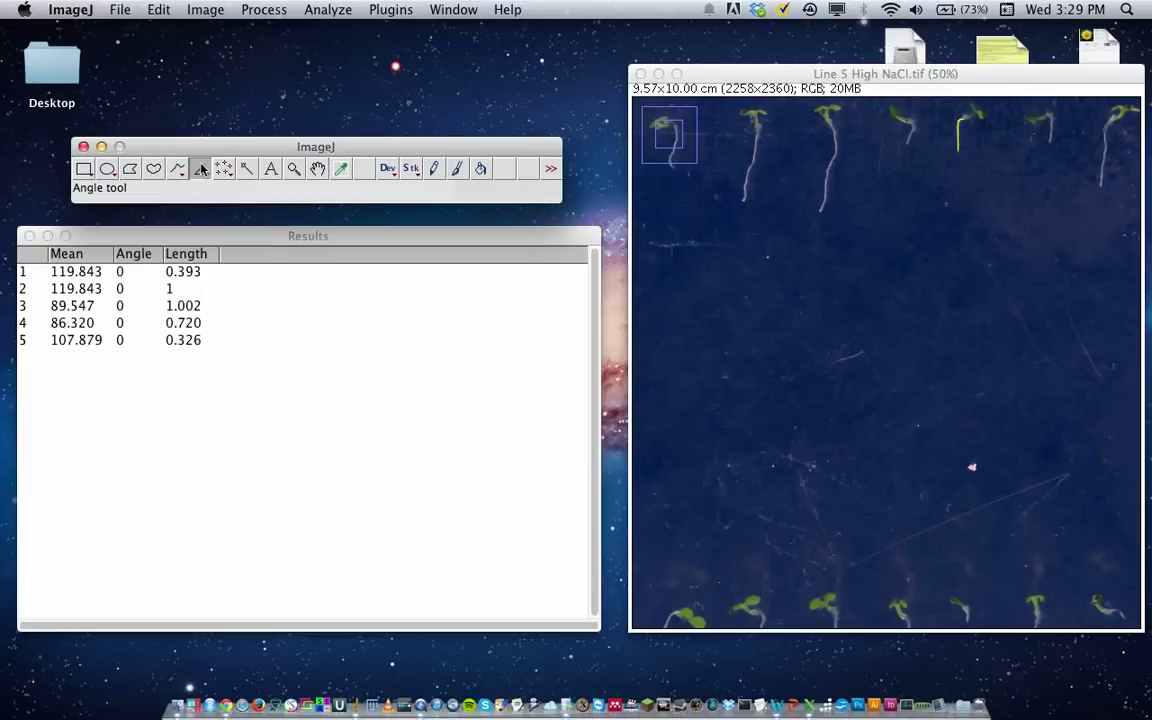
{"action": "left_click", "coordinate": [906, 142]}
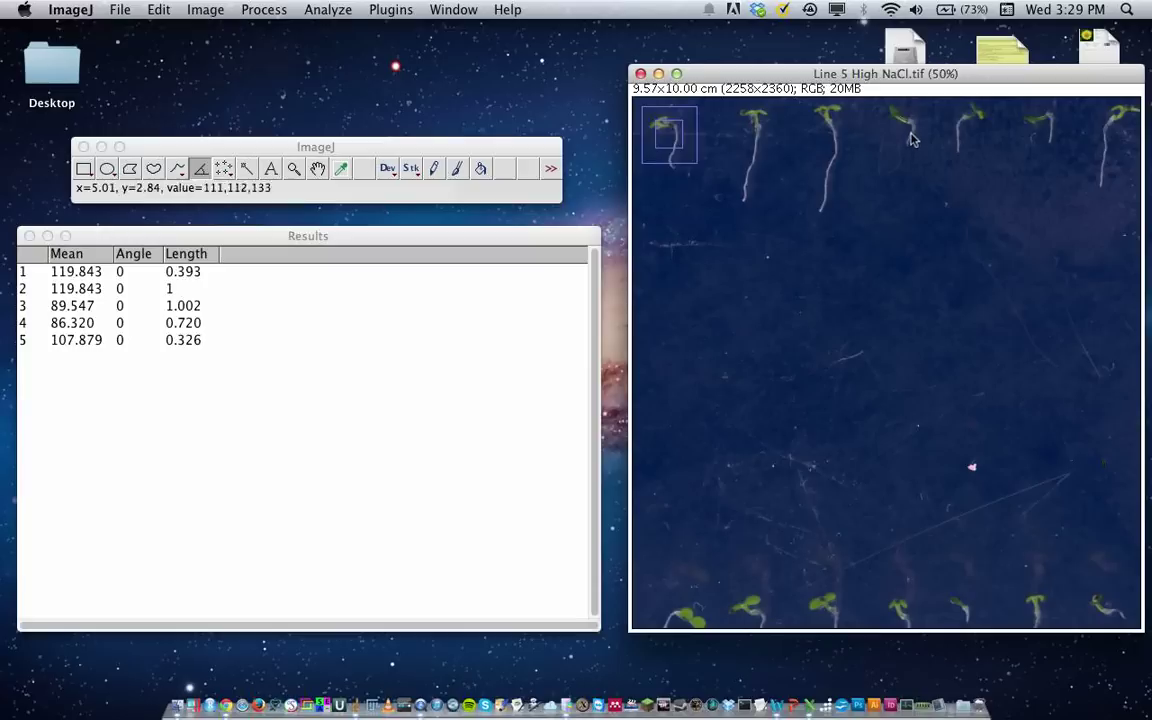
{"action": "left_click", "coordinate": [906, 144]}
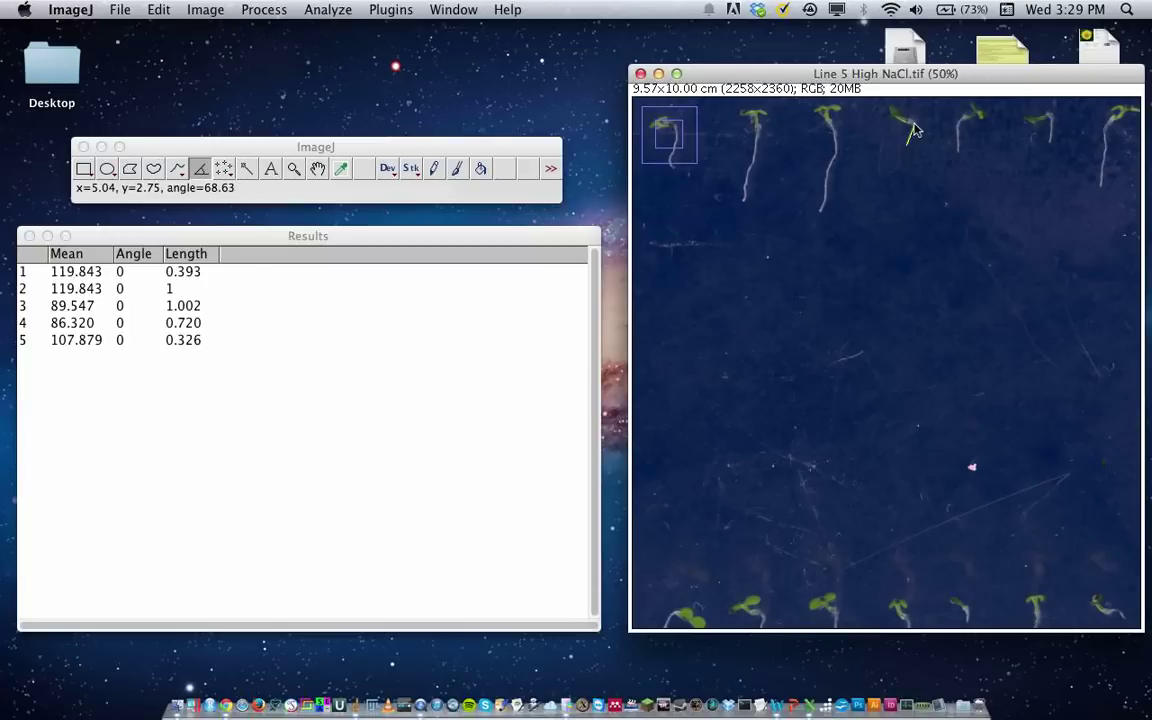
{"action": "left_click", "coordinate": [913, 128]}
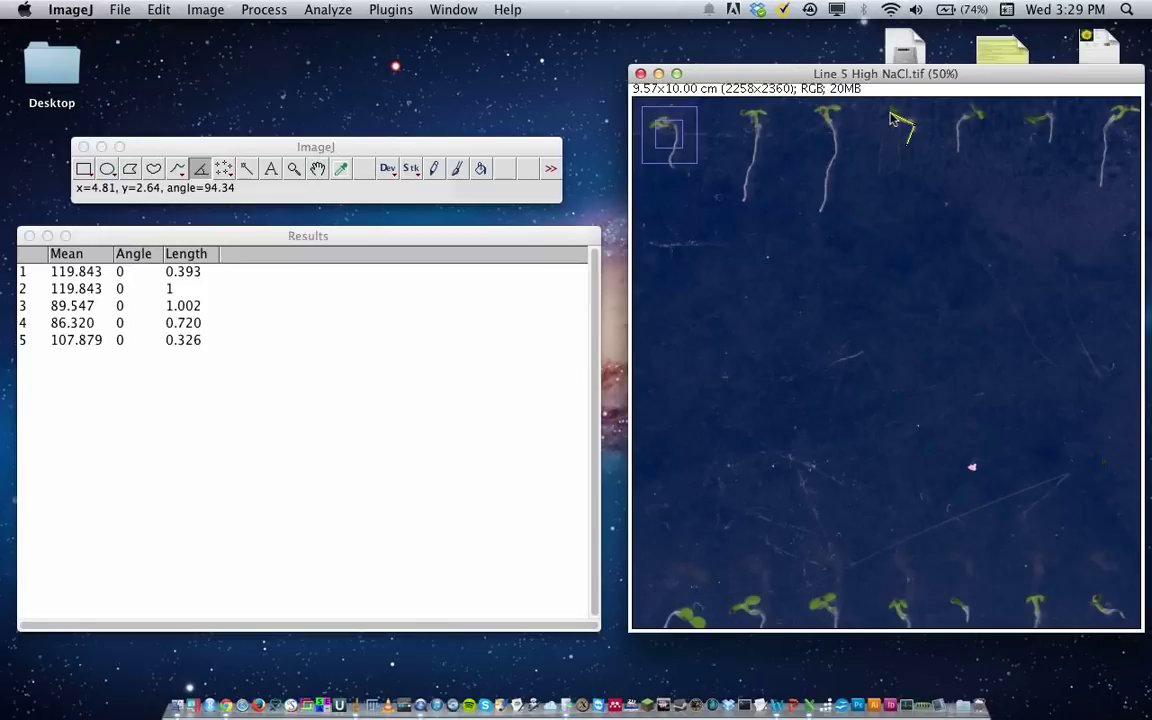
{"action": "left_click", "coordinate": [891, 114]}
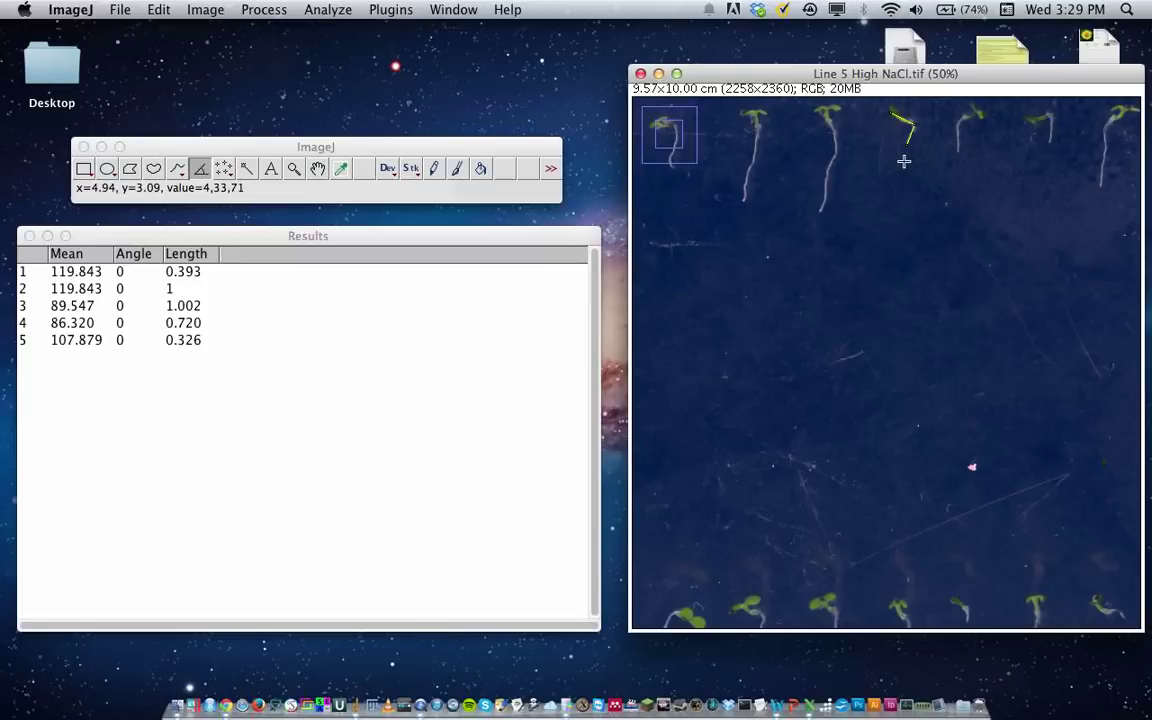
{"action": "key", "text": "super+m"}
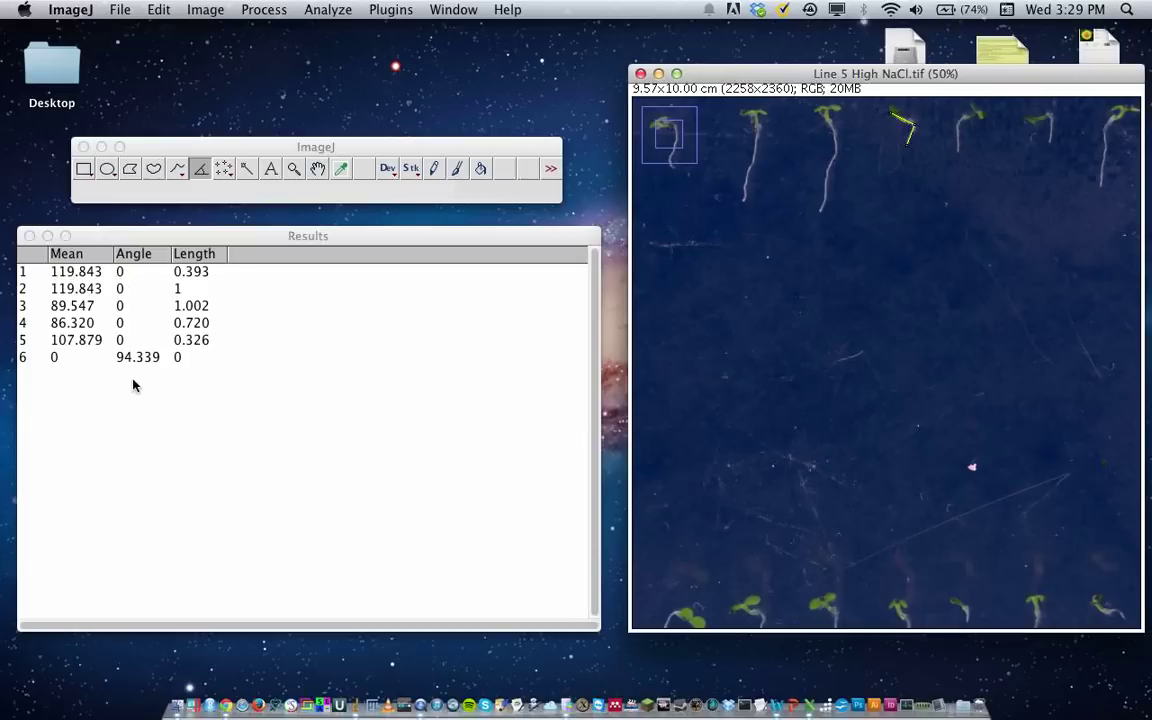
Step: Measure the top-right seedling's angle (133.758°) and a demonstration angle (30.330°)
{"action": "left_click", "coordinate": [1100, 180]}
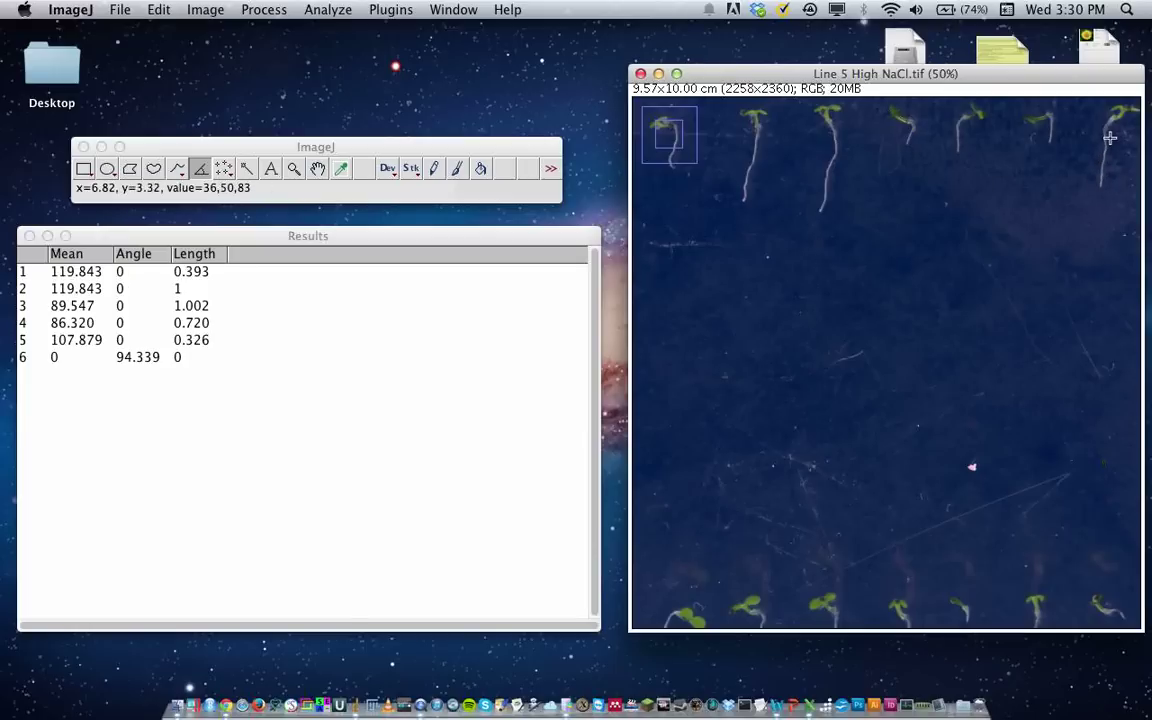
{"action": "left_click", "coordinate": [1104, 184]}
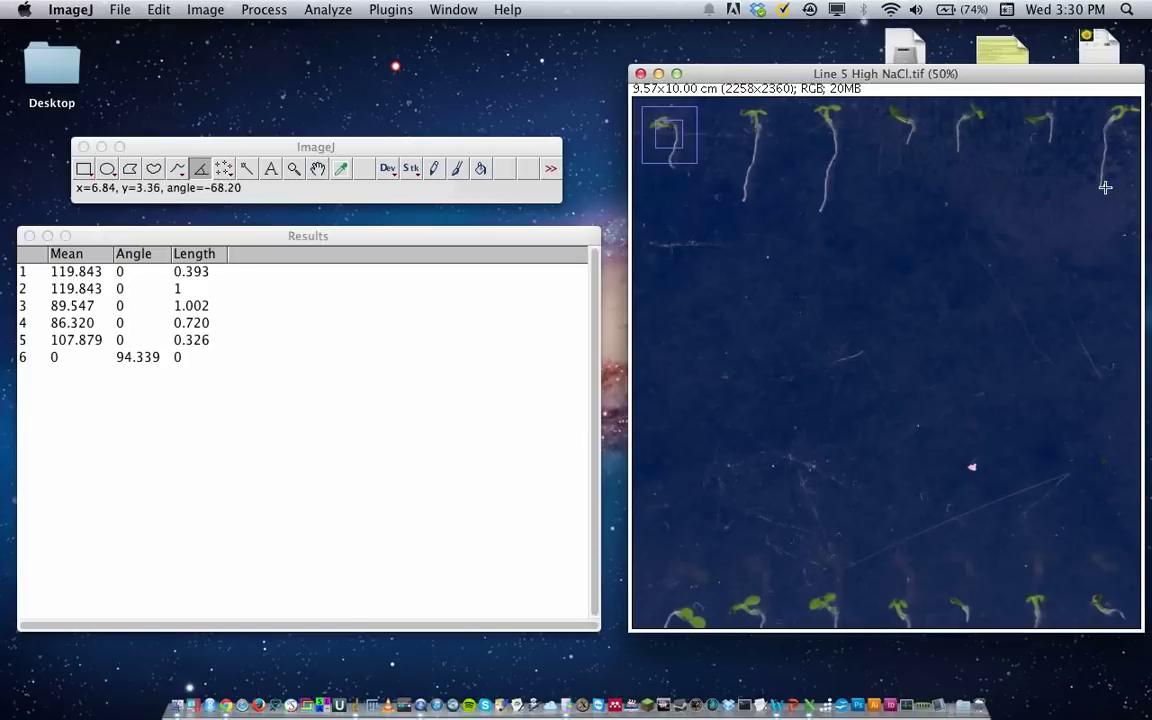
{"action": "left_click", "coordinate": [1108, 126]}
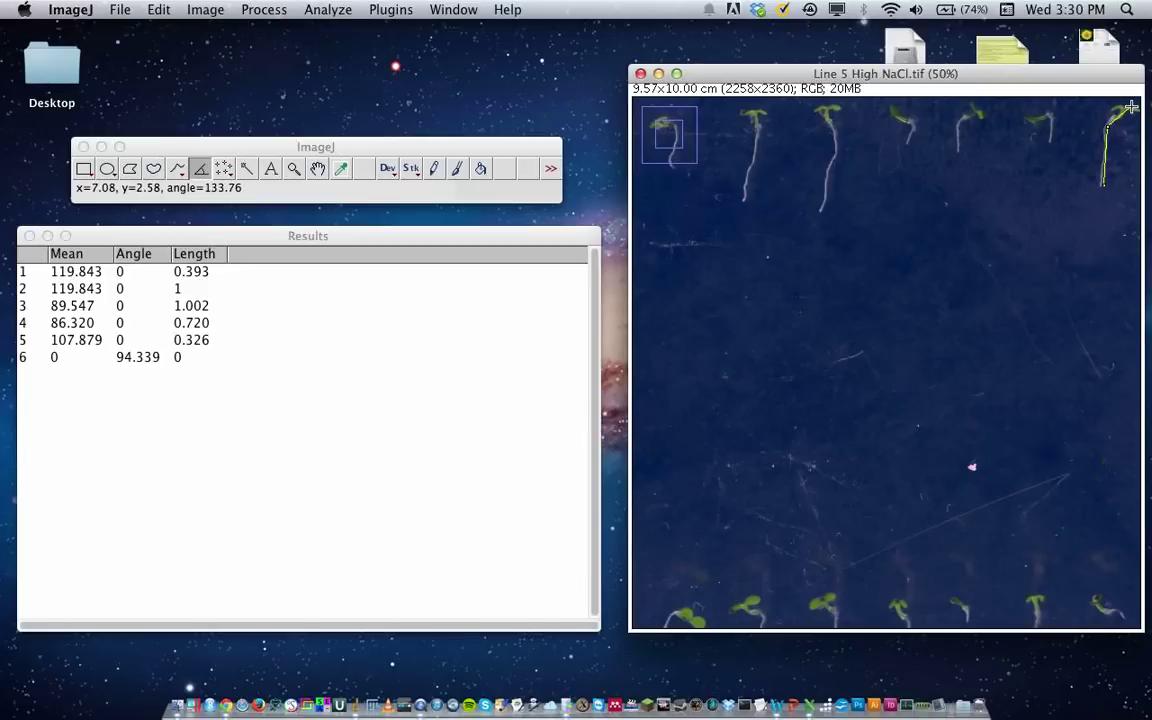
{"action": "key", "text": "super+m"}
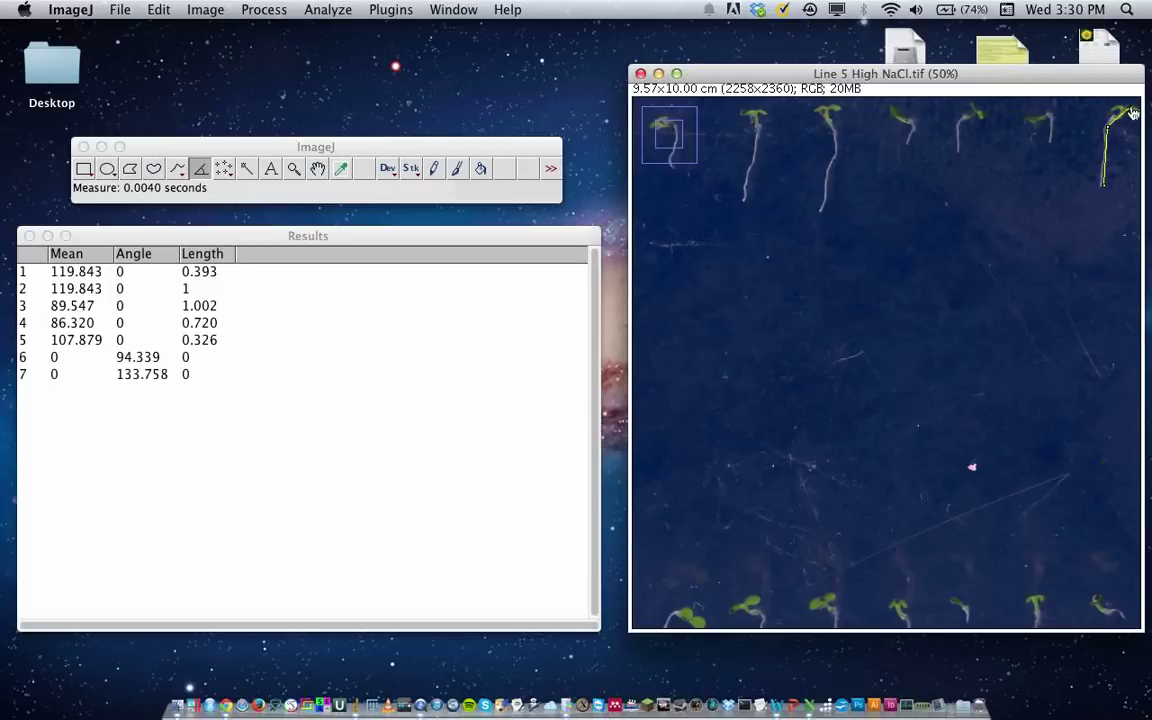
{"action": "left_click", "coordinate": [803, 436]}
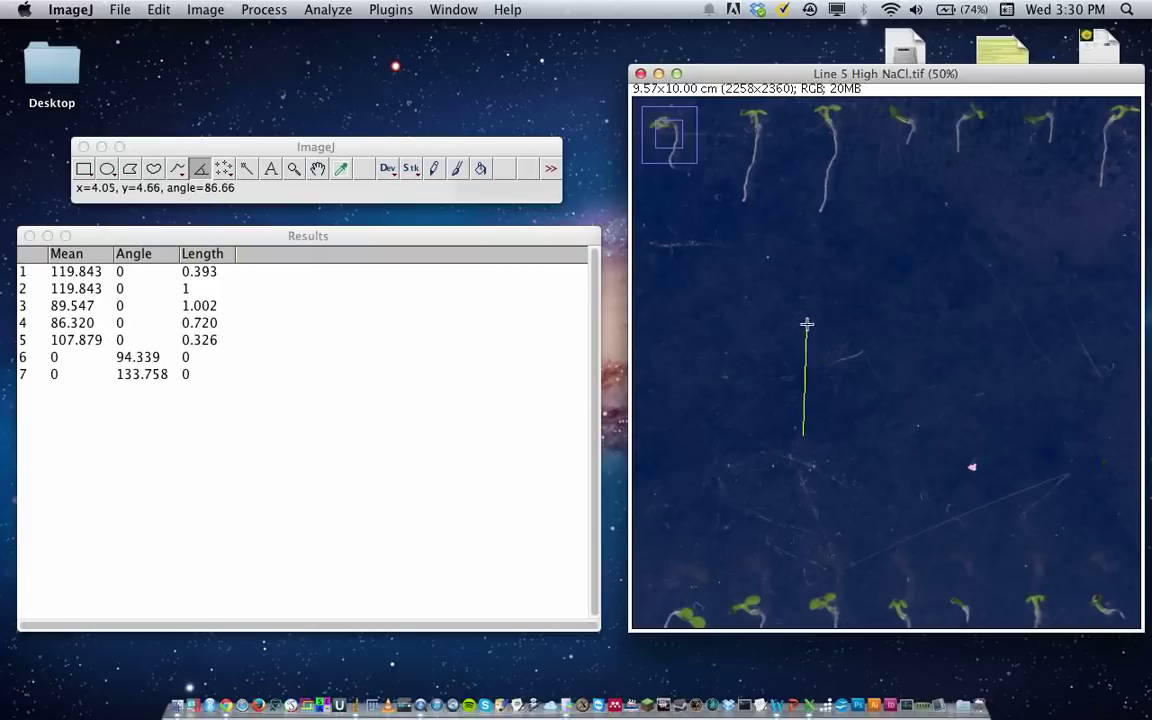
{"action": "left_click", "coordinate": [802, 317]}
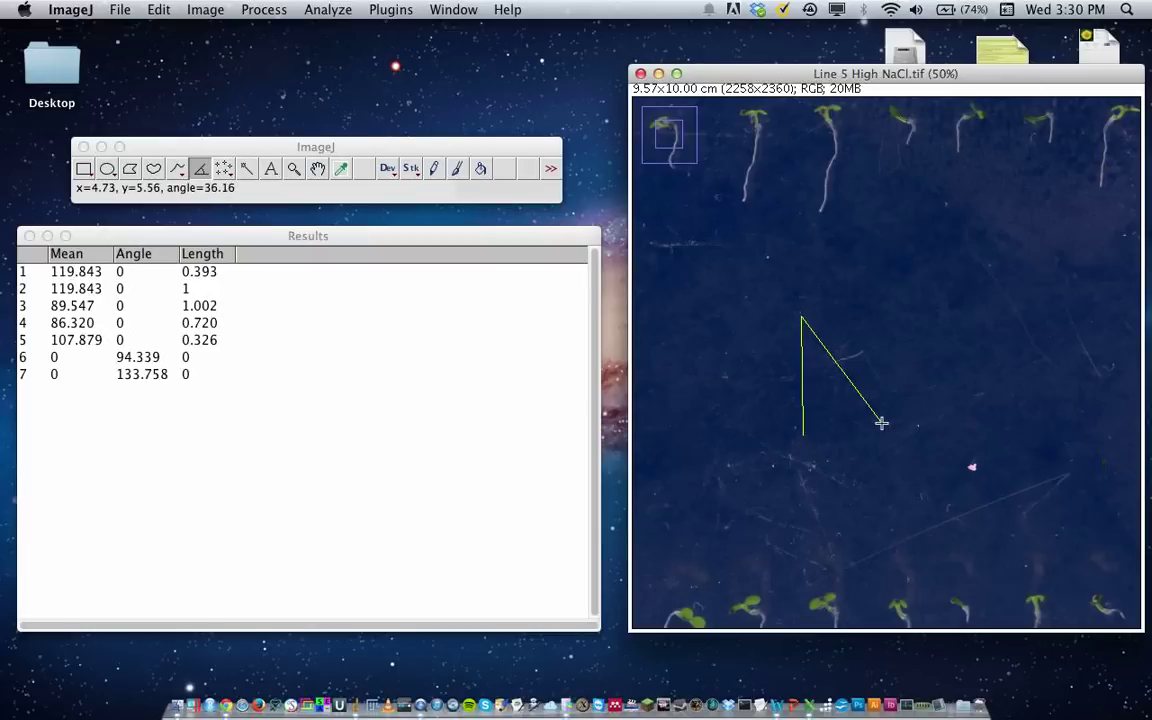
{"action": "left_click", "coordinate": [938, 541]}
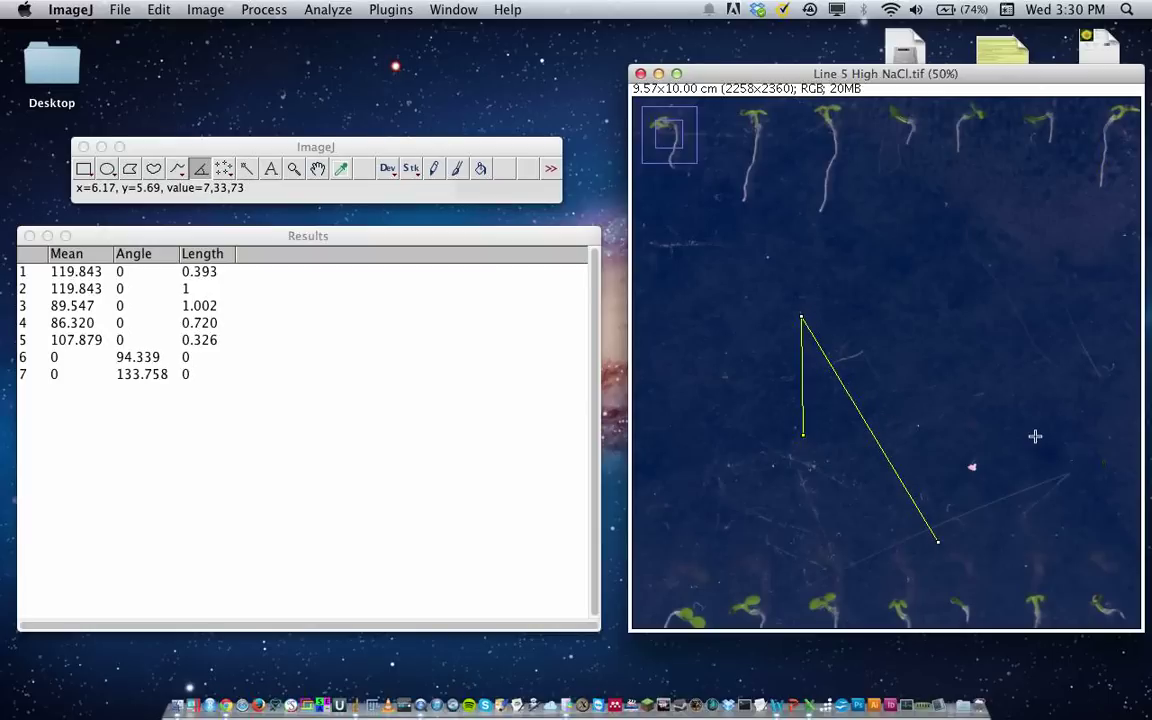
{"action": "key", "text": "m"}
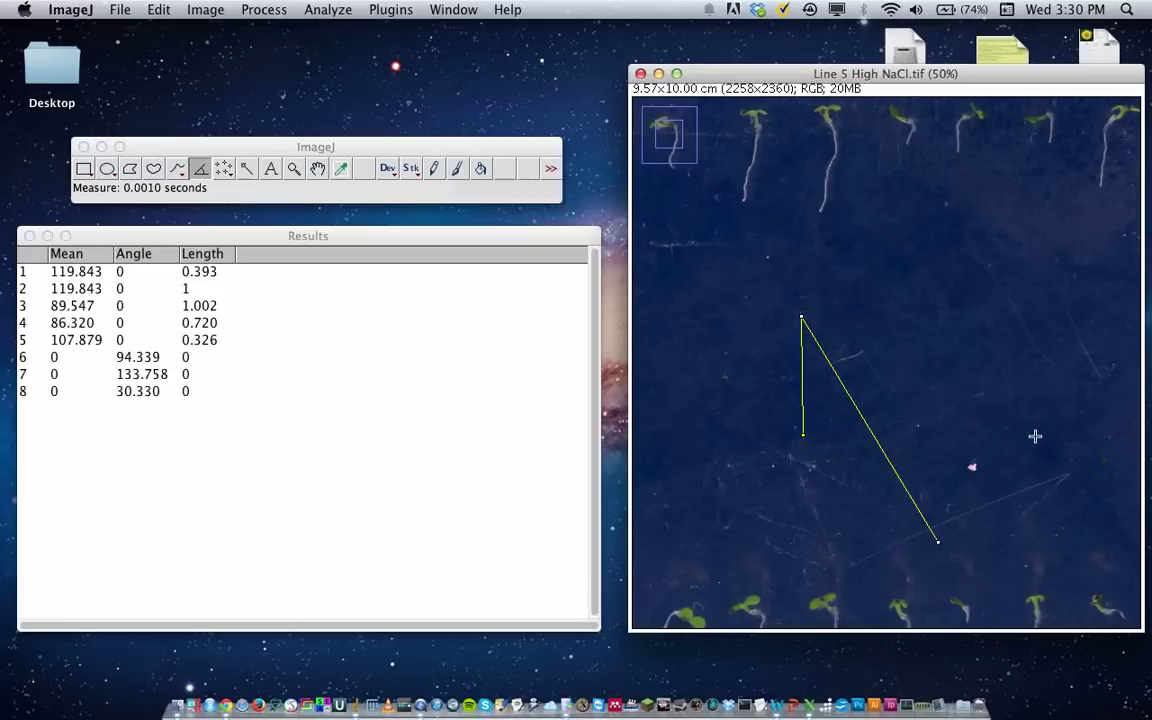